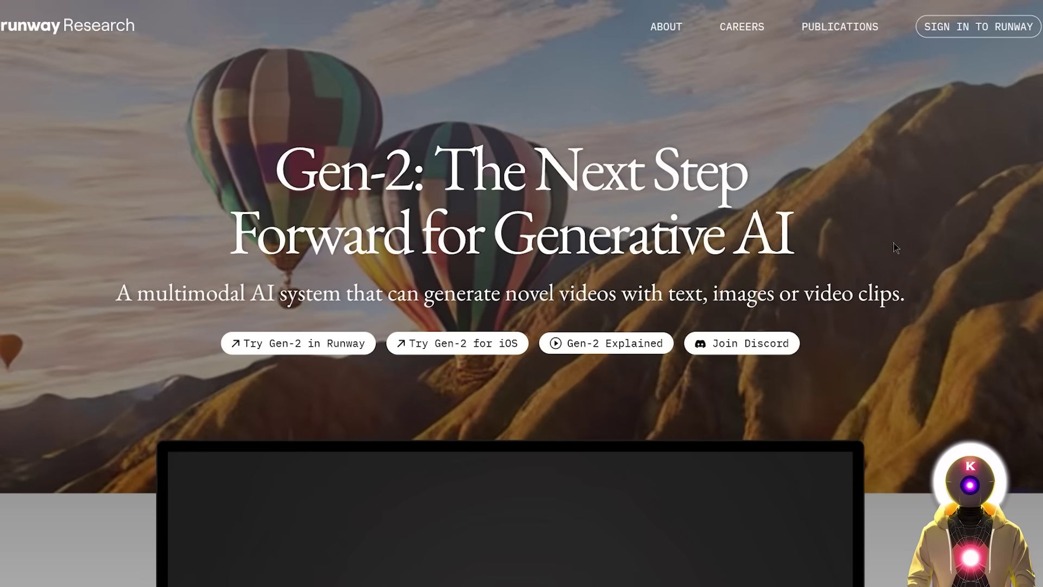
# Scroll down the Gen-2 announcement page through the example Gen-2 tweets.
pyautogui.scroll(-15, 894, 221)
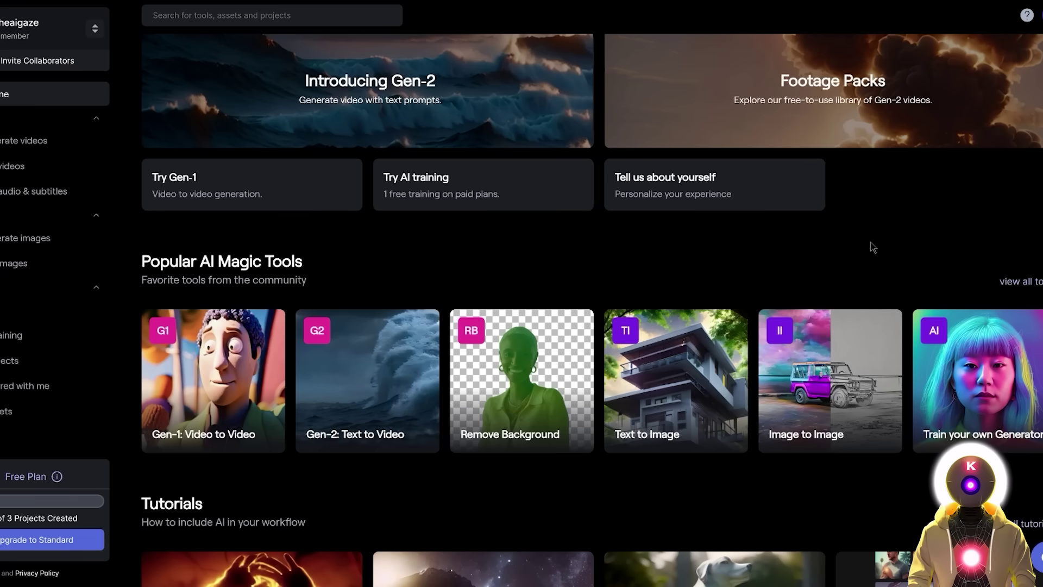
# In Gen-2 Text to Video, generate free previews for the prompt 'A cute cat drinking milk'.
pyautogui.click(393, 373)
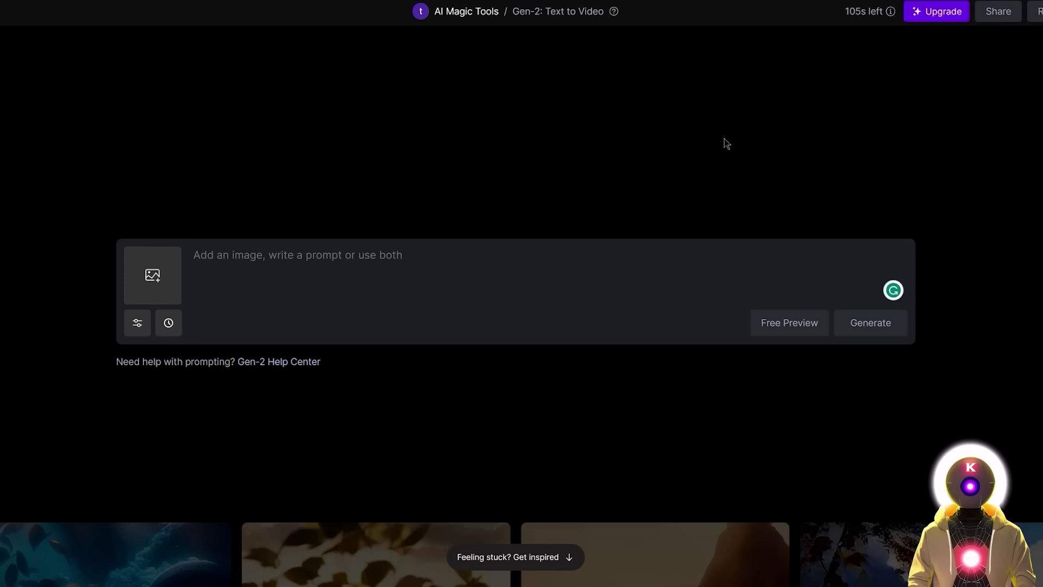
pyautogui.click(377, 253)
pyautogui.write('A cute cat drinking milk')
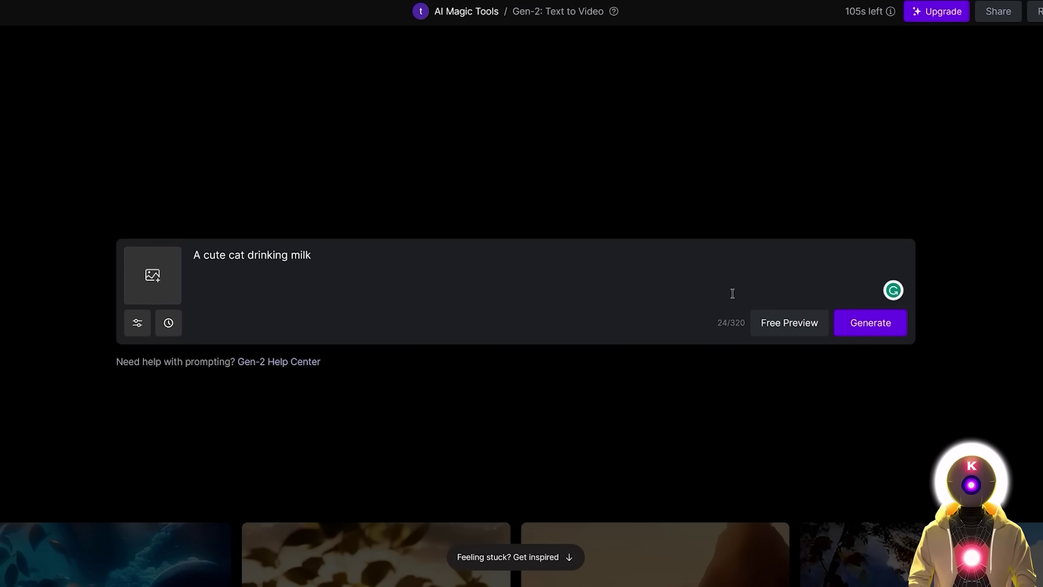
pyautogui.click(789, 324)
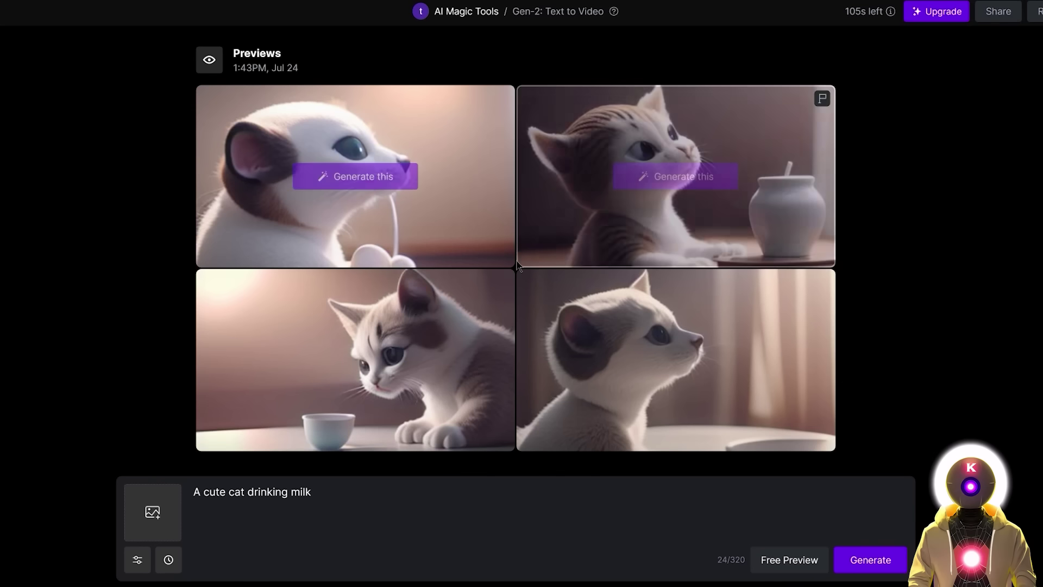
# Generate a full 4-second video from the bottom-left kitten preview.
pyautogui.moveTo(484, 286)
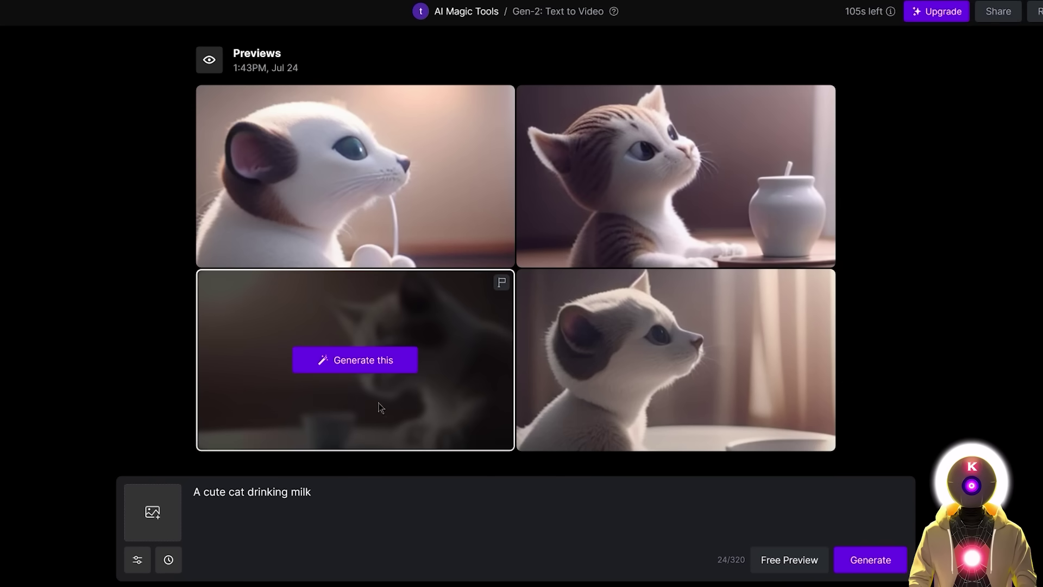
pyautogui.click(364, 361)
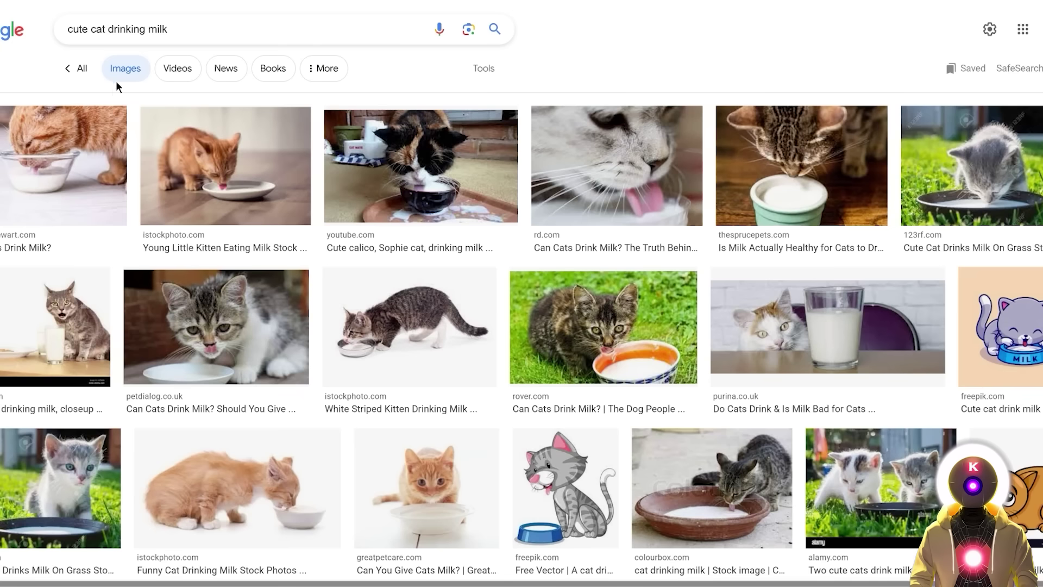
# Enlarge the first image result, an orange cat drinking from a bowl.
pyautogui.click(76, 129)
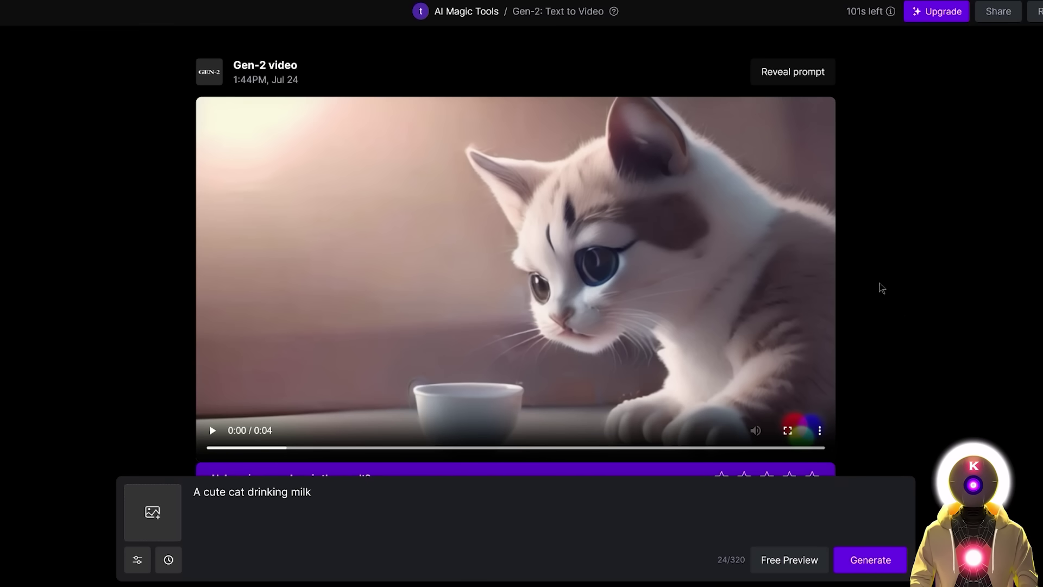
# Generate a video from the orange kitten photo with the prompt text cleared, then play it.
pyautogui.click(152, 512)
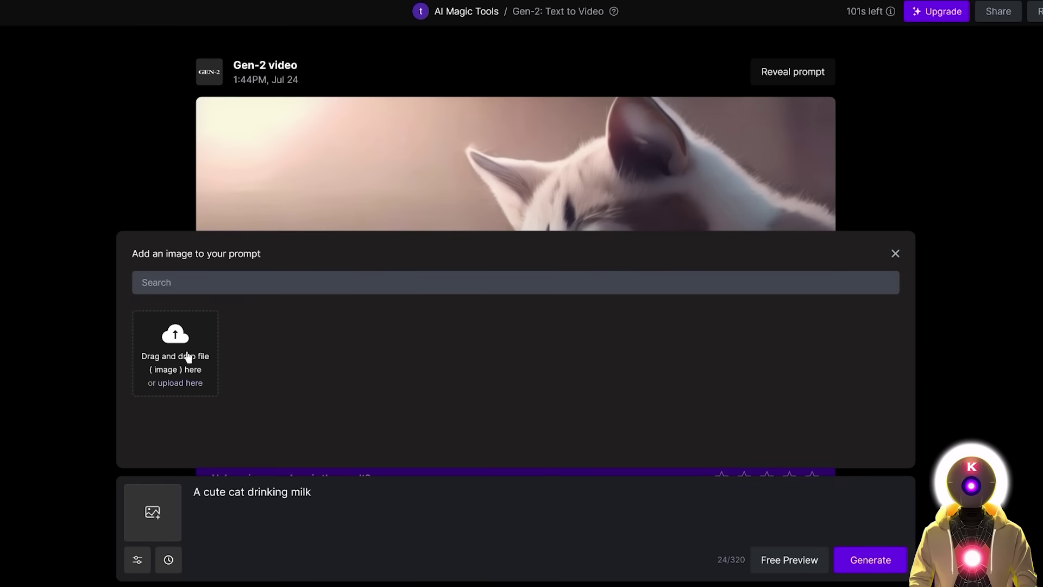
pyautogui.click(181, 336)
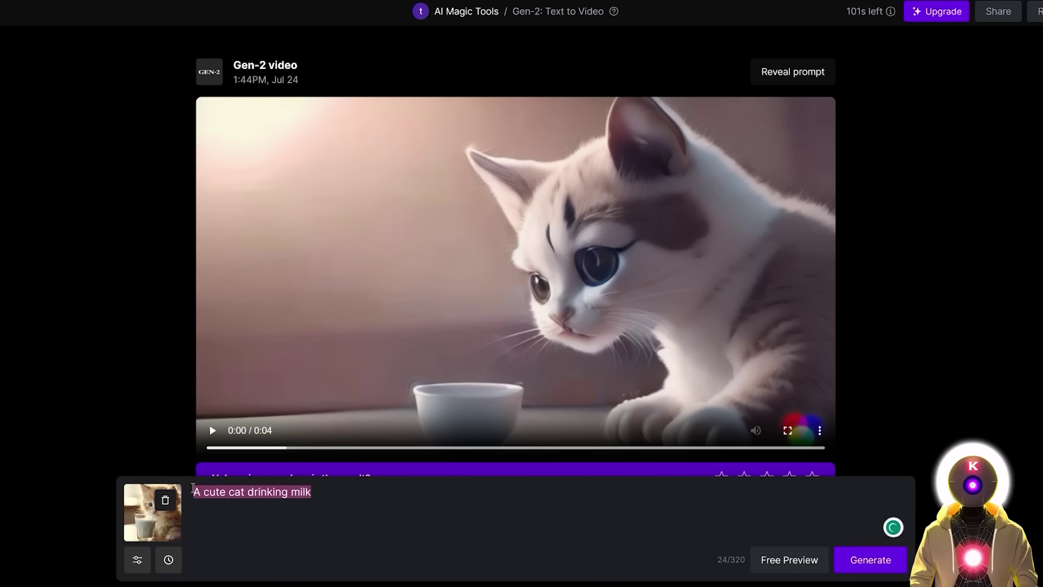
pyautogui.press('BackSpace')
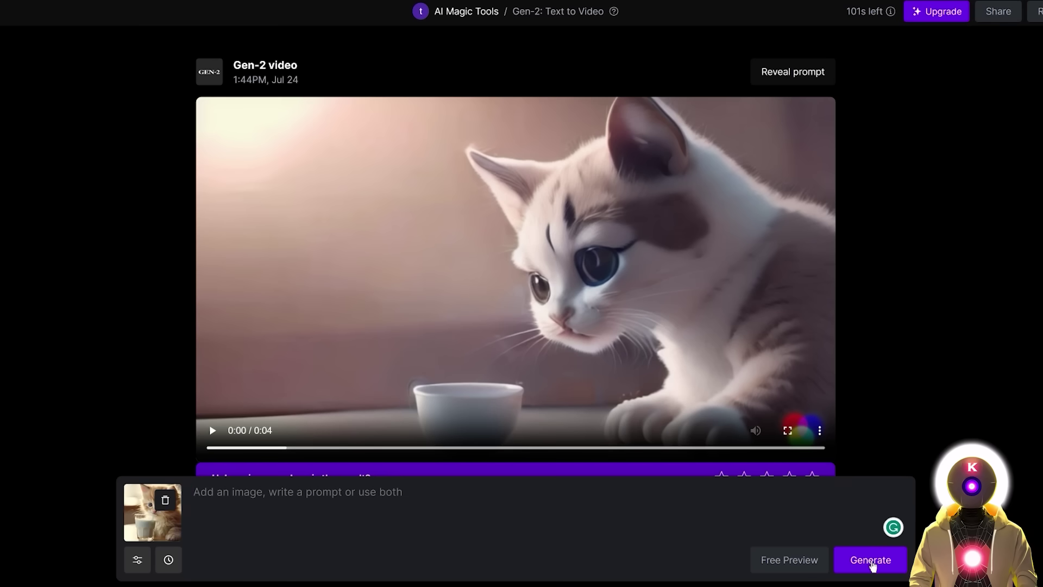
pyautogui.click(871, 560)
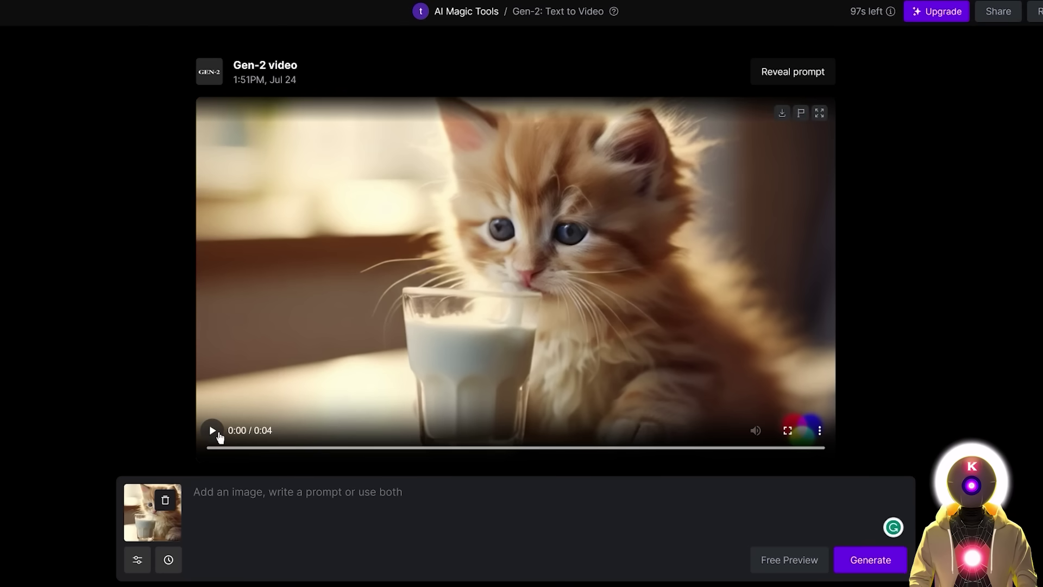
pyautogui.click(213, 430)
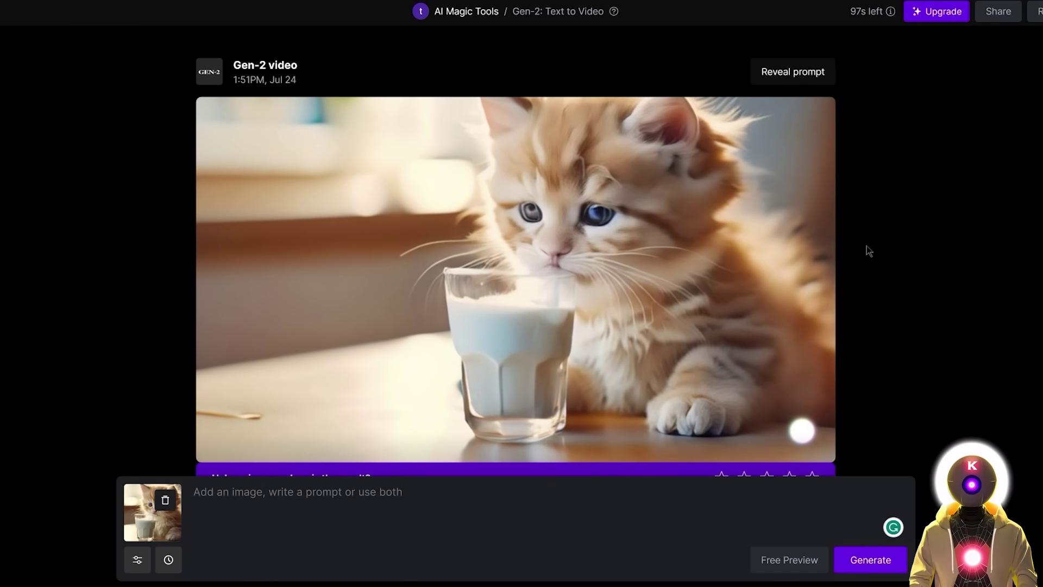
pyautogui.scroll(-1, 921, 253)
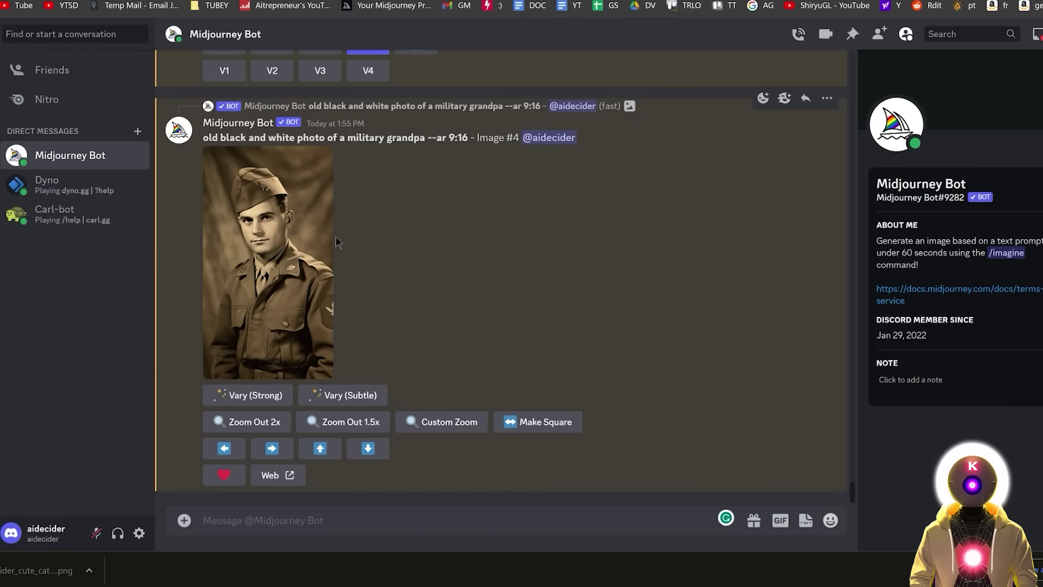
# Enlarge the old soldier portrait in the Midjourney Bot chat.
pyautogui.click(285, 240)
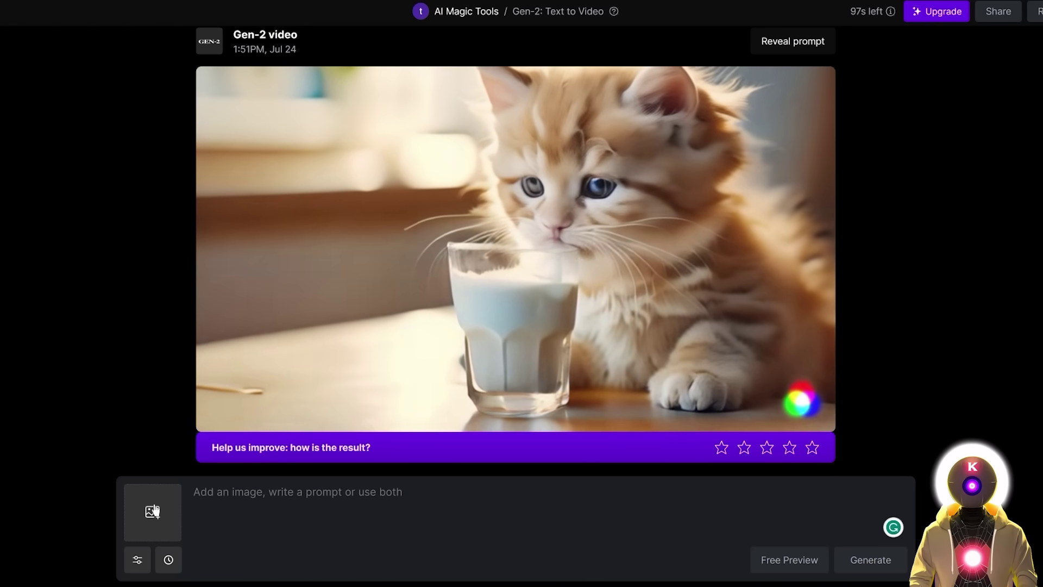
# Attach the sepia soldier portrait from assets as the prompt image and generate a 4-second video.
pyautogui.click(153, 511)
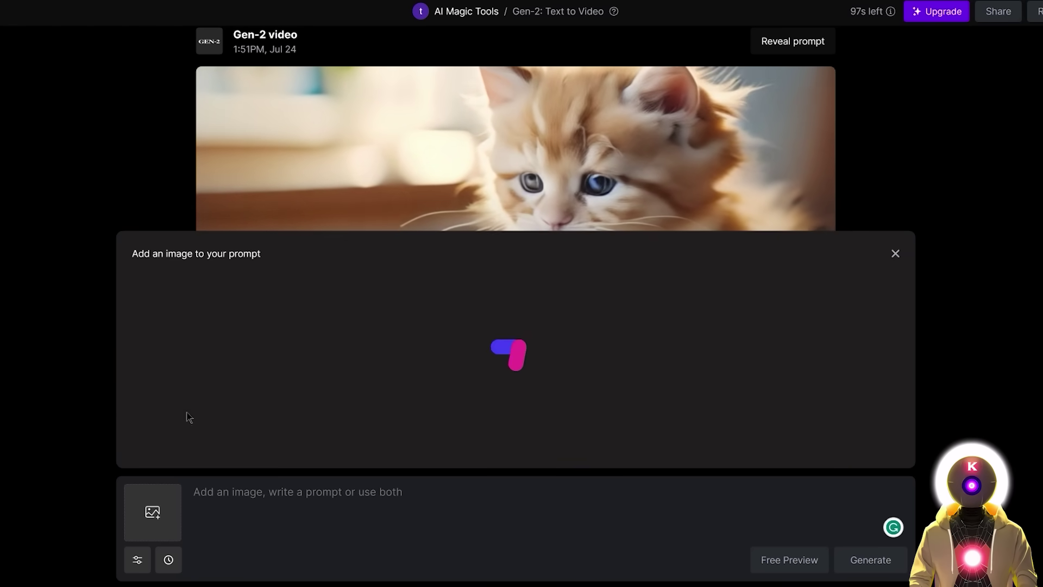
pyautogui.click(272, 335)
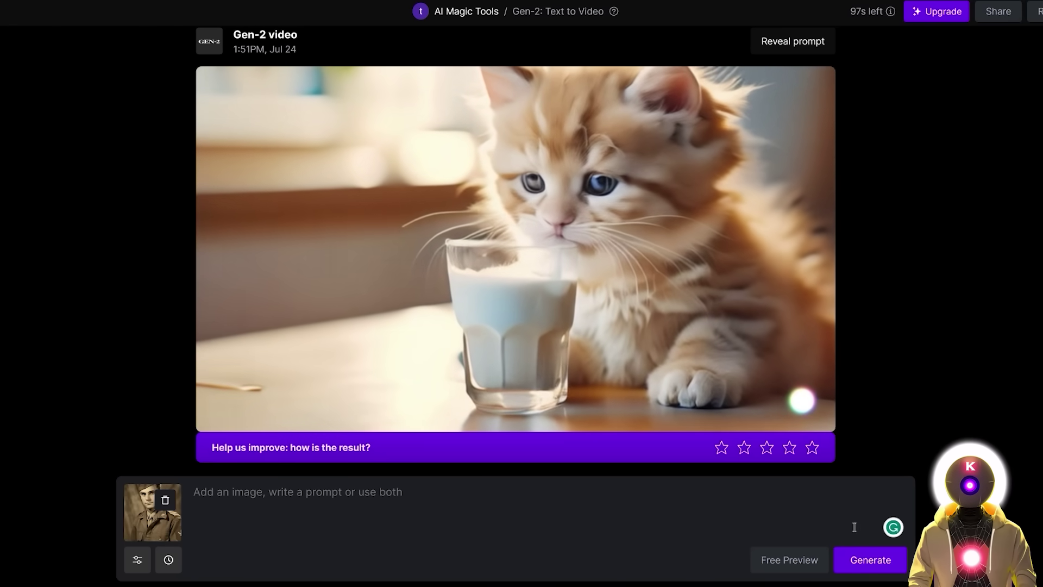
pyautogui.click(869, 559)
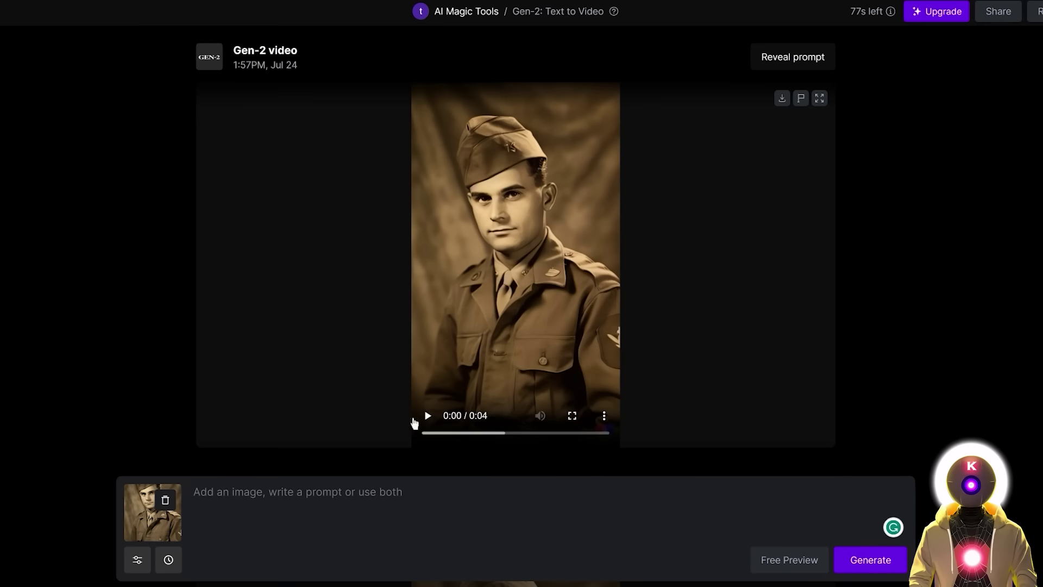
pyautogui.click(427, 416)
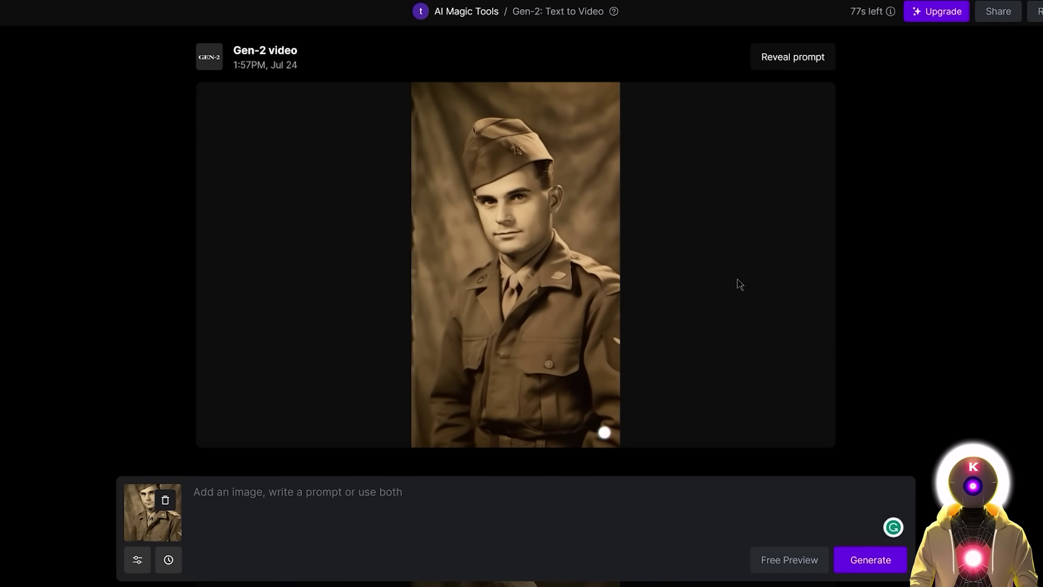
pyautogui.scroll(-9, 738, 278)
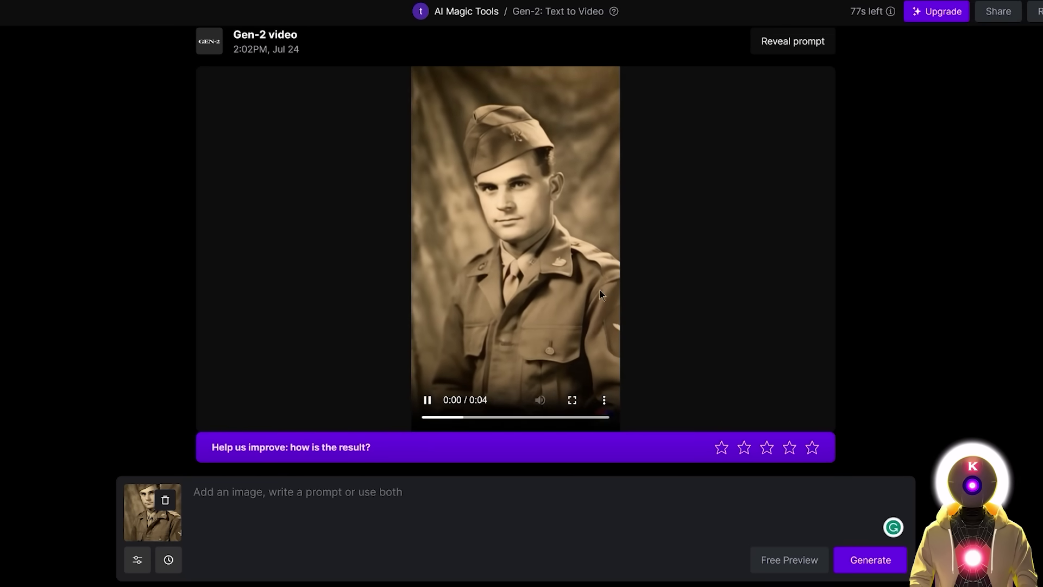
pyautogui.scroll(-8, 380, 353)
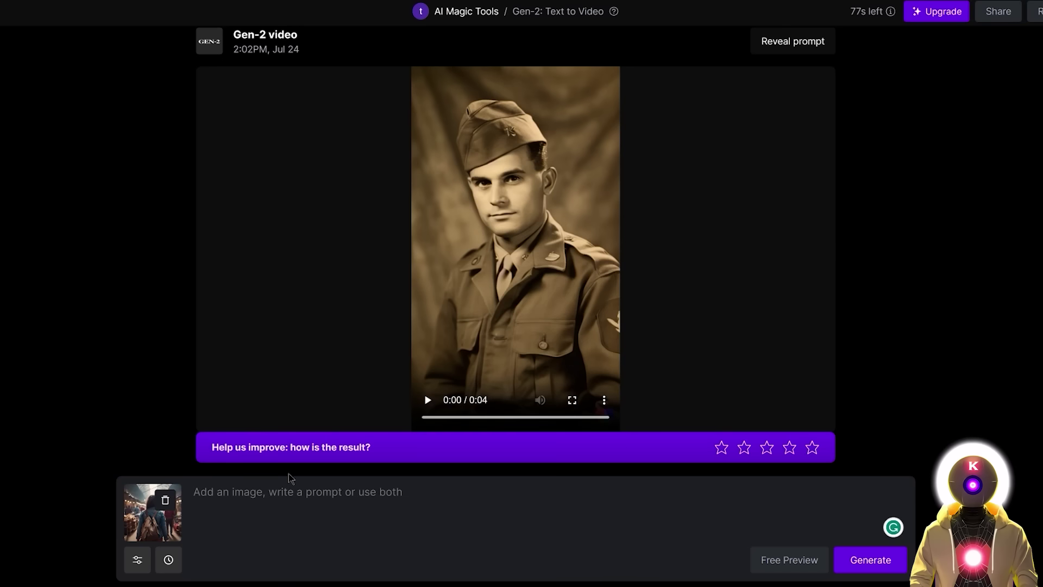
# Generate a video from the busy-market image, then replace it with the floating astronaut image.
pyautogui.click(878, 564)
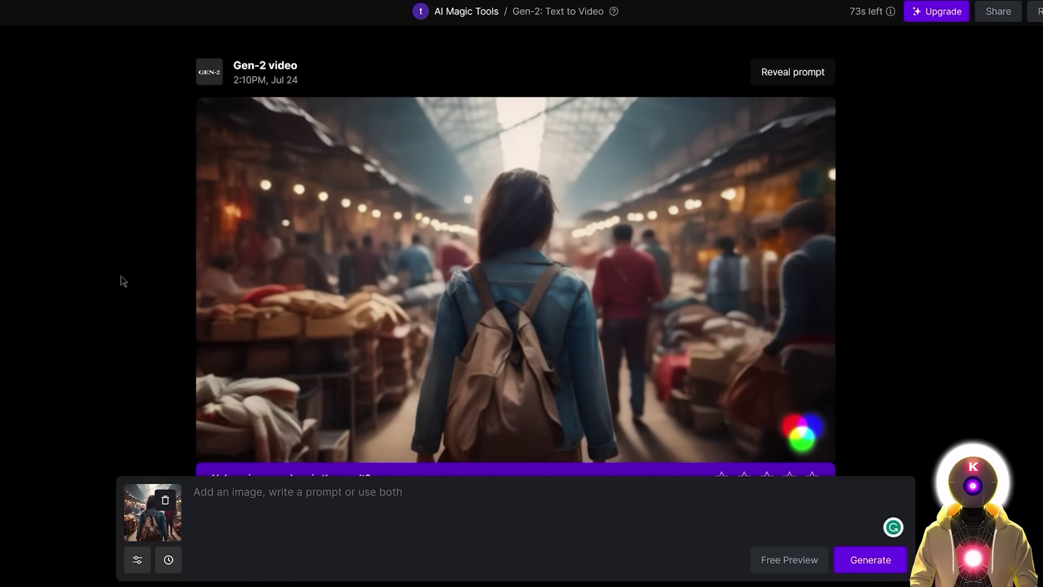
pyautogui.click(165, 500)
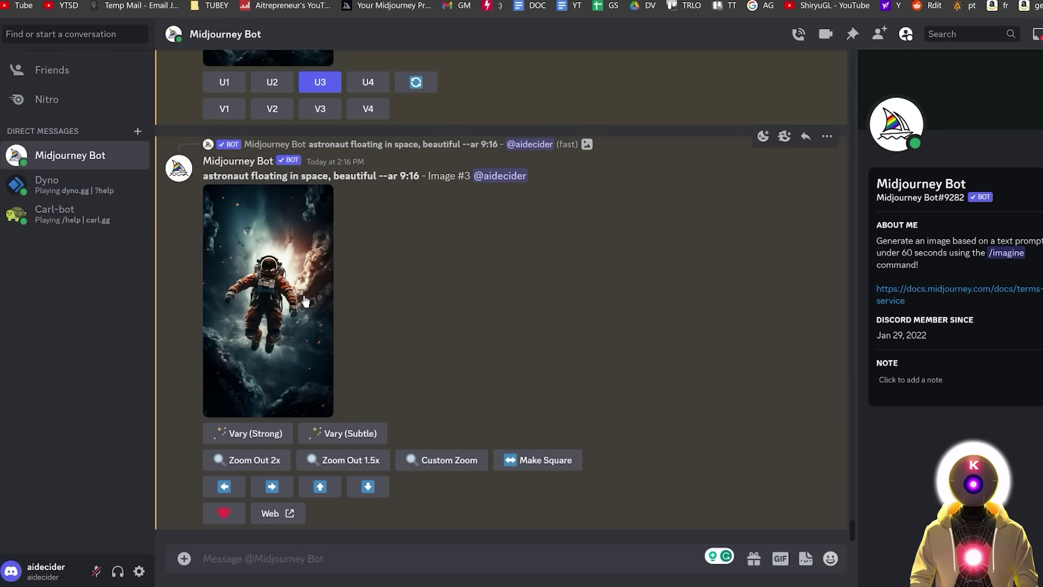
pyautogui.click(305, 301)
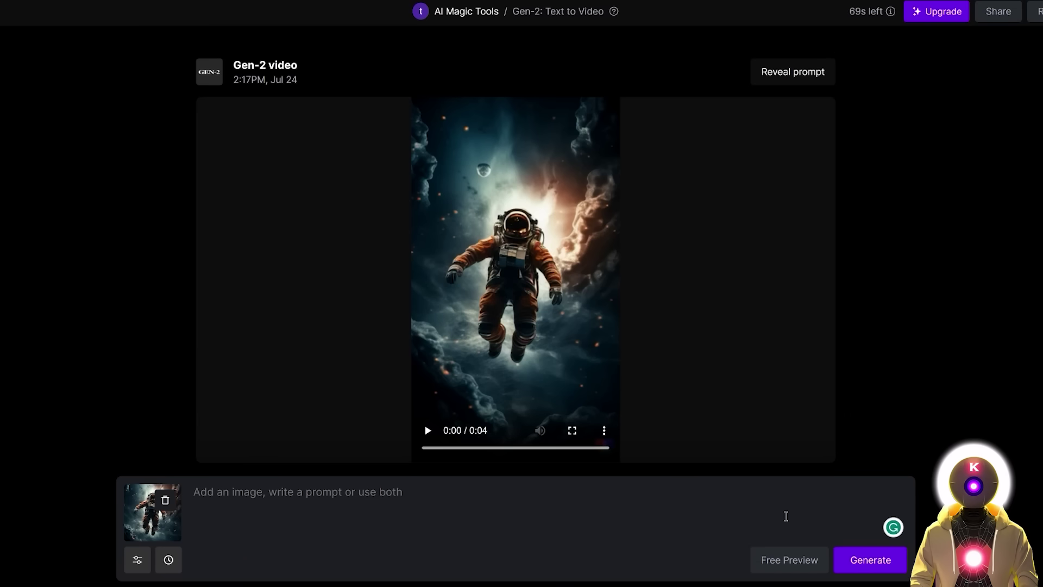
# Play the finished astronaut video.
pyautogui.click(429, 431)
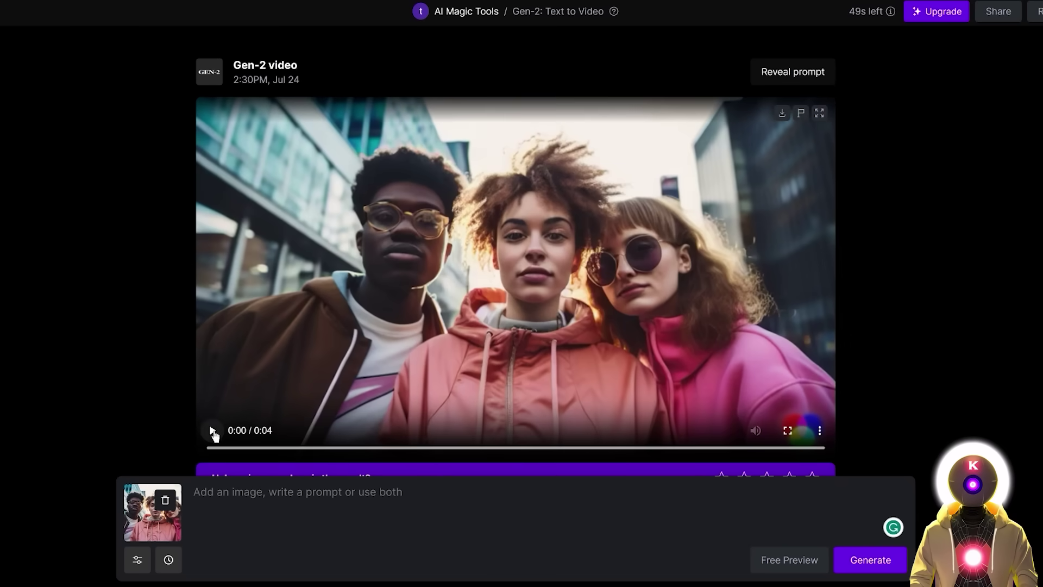
# Enlarge the Midjourney image of three young friends on a city street.
pyautogui.click(212, 433)
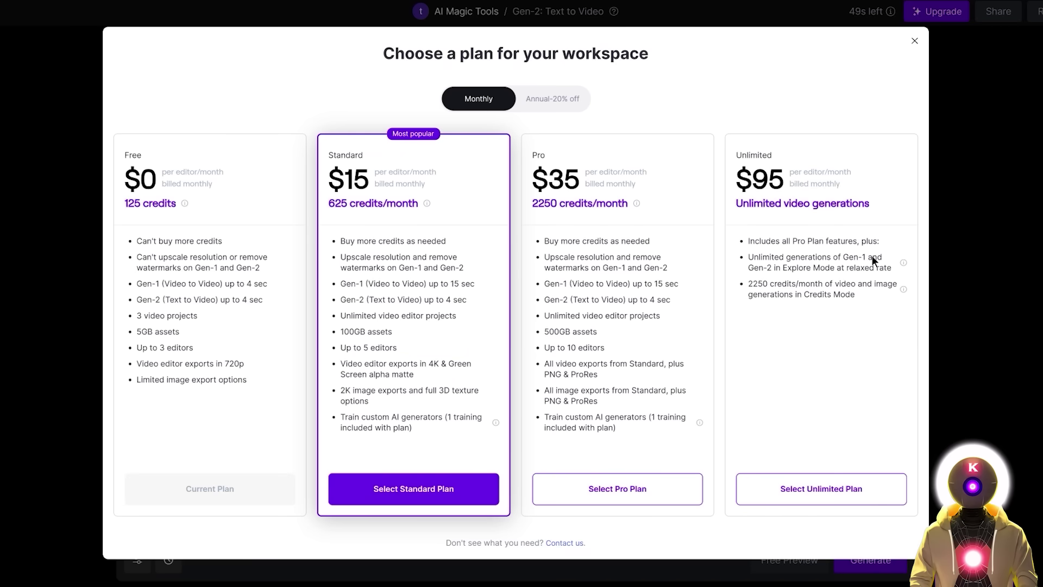
# Dismiss Runway's Choose a plan dialog to return to the Gen-2 video page.
pyautogui.press('Escape')
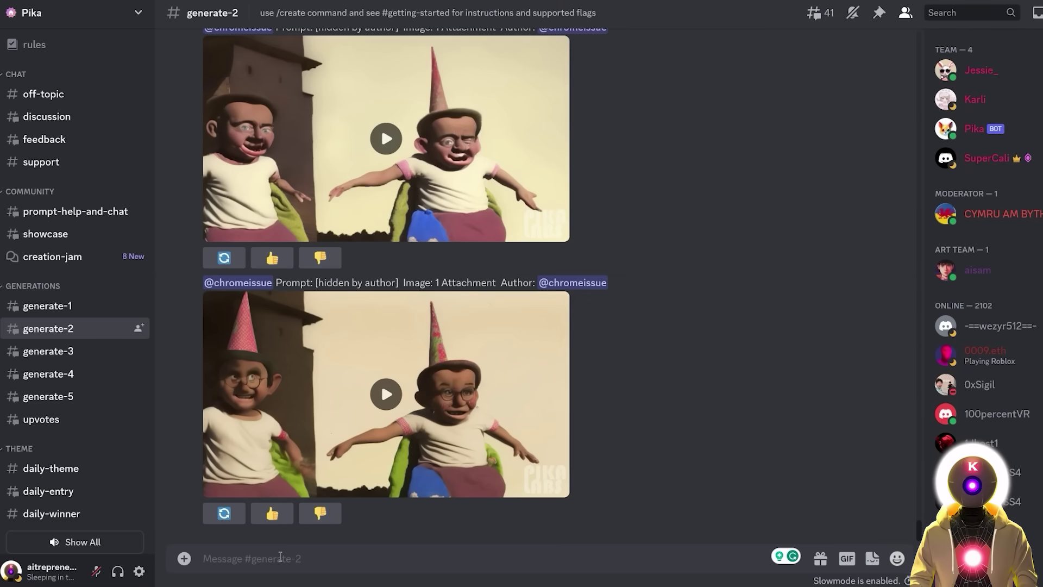
# Have Pika /create a video from the lion image 0_3 (6).png with prompt 'A big lion walking down the street'.
pyautogui.write('/')
pyautogui.press('Return')
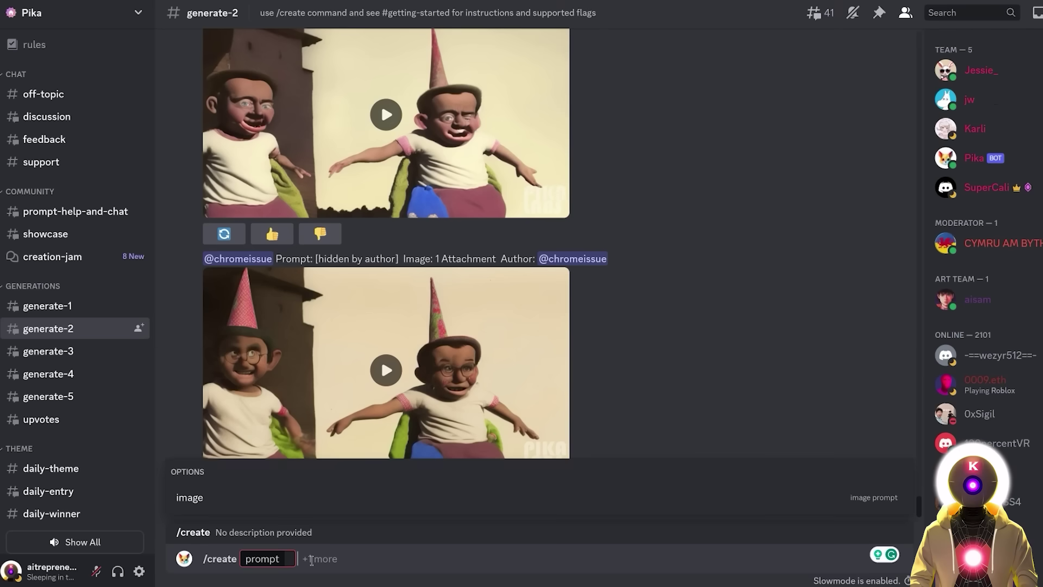
pyautogui.click(216, 501)
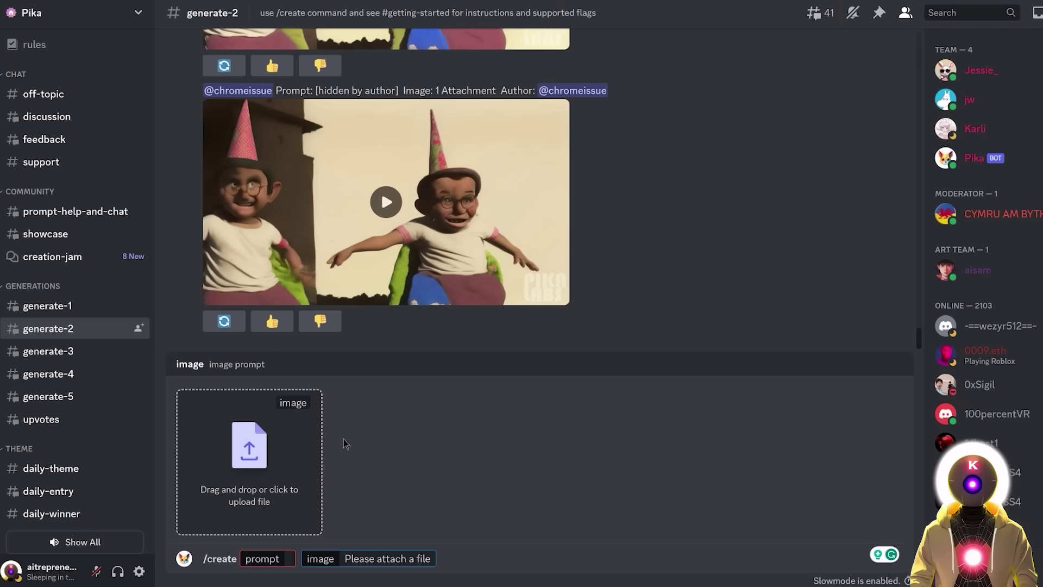
pyautogui.click(265, 441)
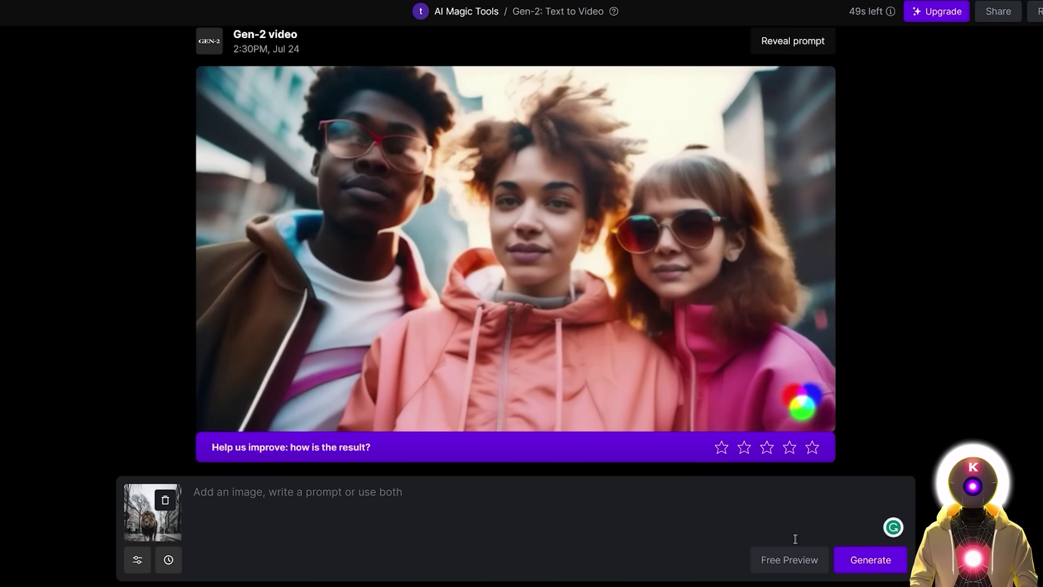
pyautogui.scroll(-1, 913, 355)
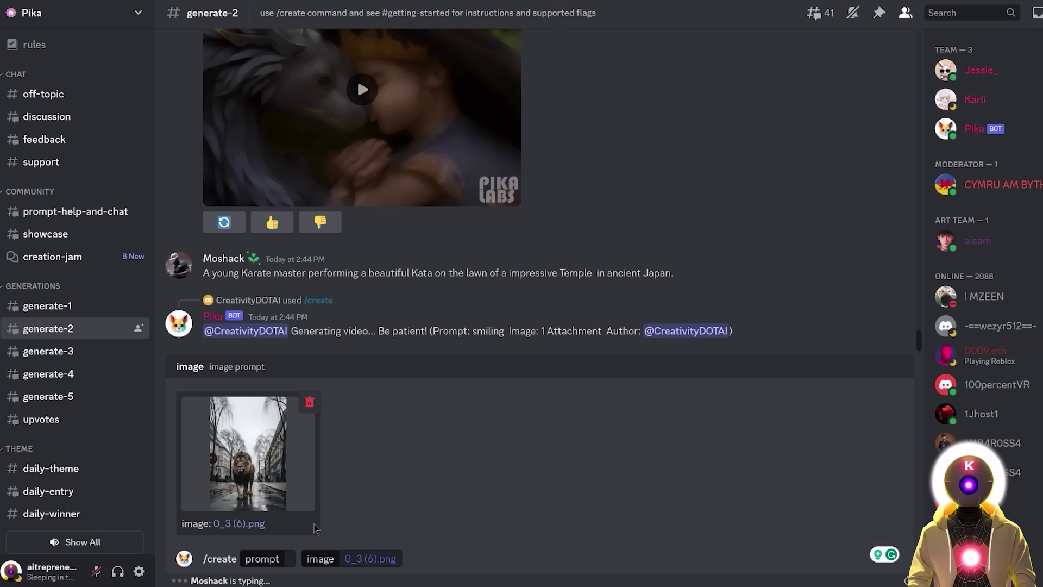
pyautogui.click(290, 557)
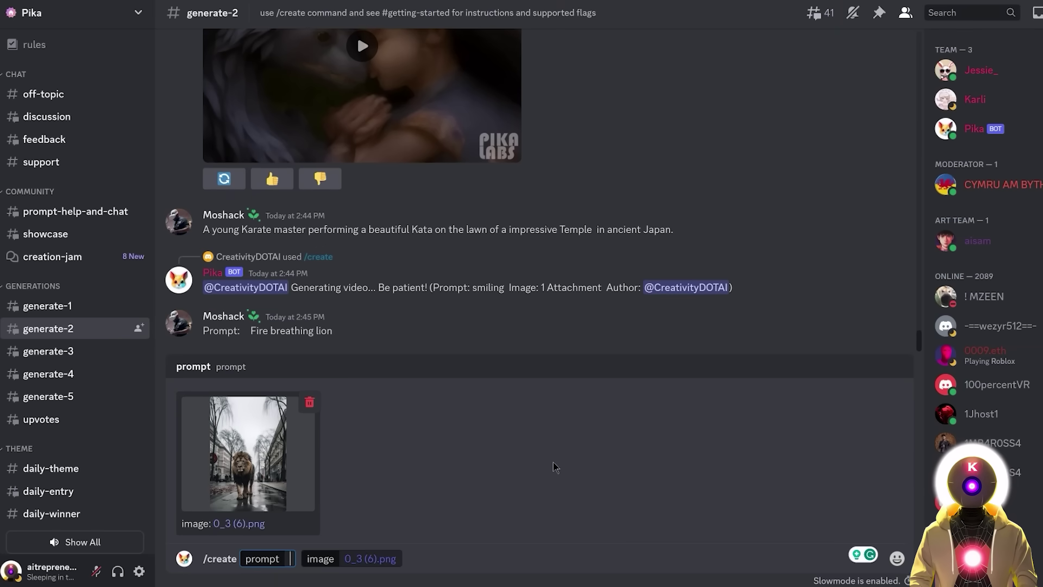
pyautogui.write('A big lion walking down the street')
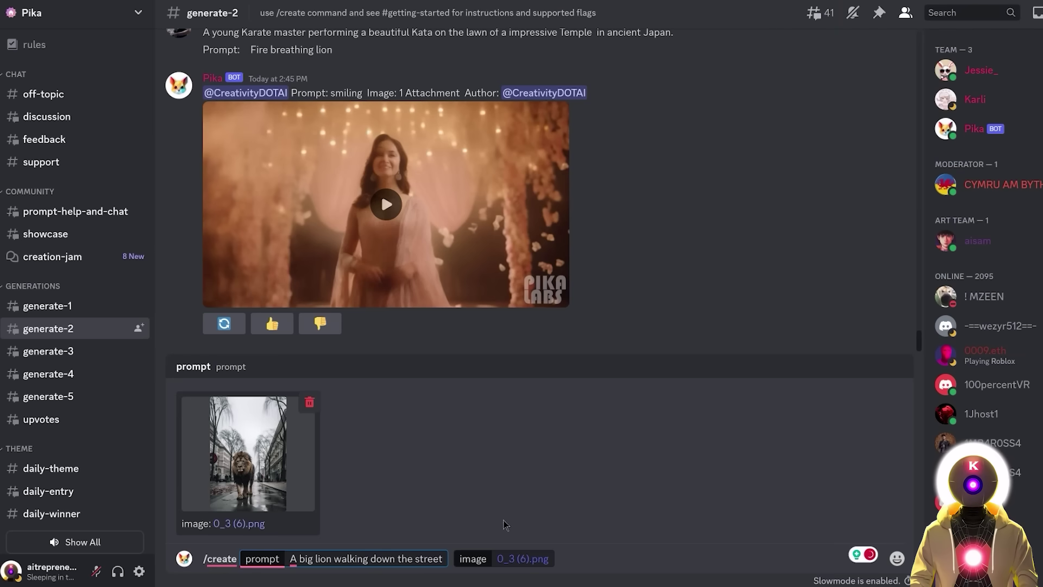
pyautogui.click(530, 520)
pyautogui.press('Return')
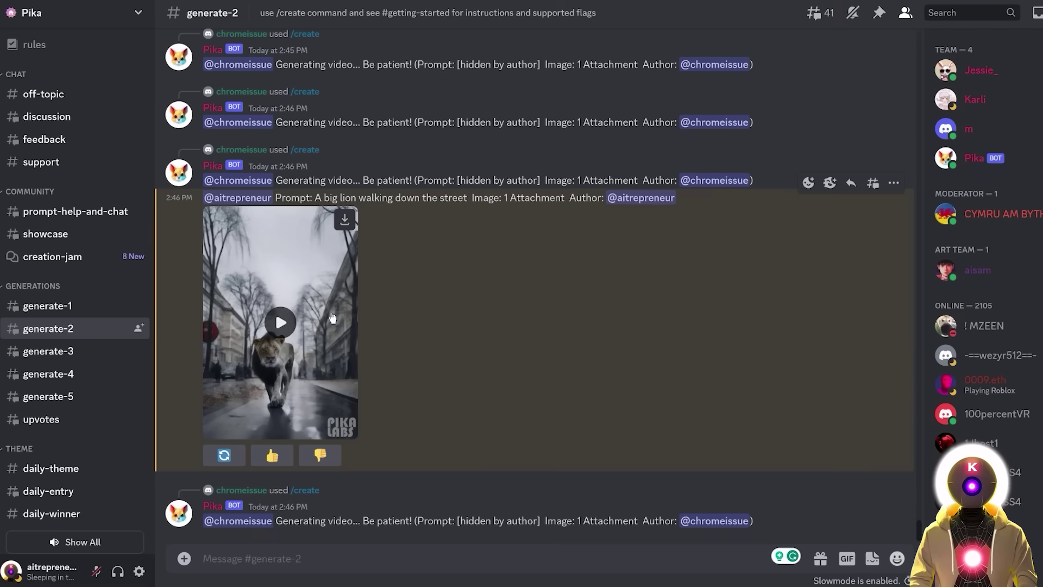
pyautogui.click(269, 324)
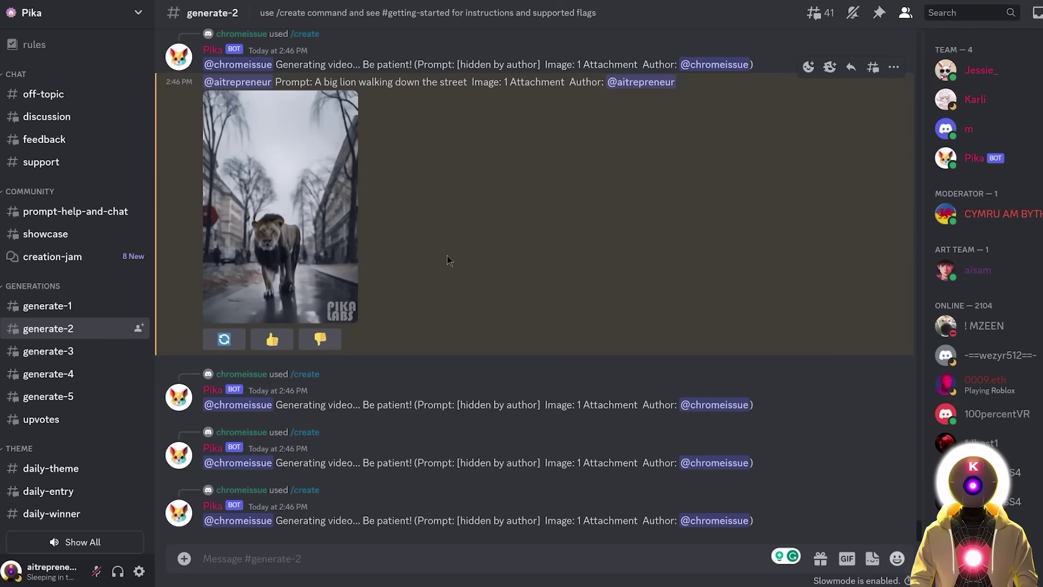
pyautogui.scroll(3, 191, 457)
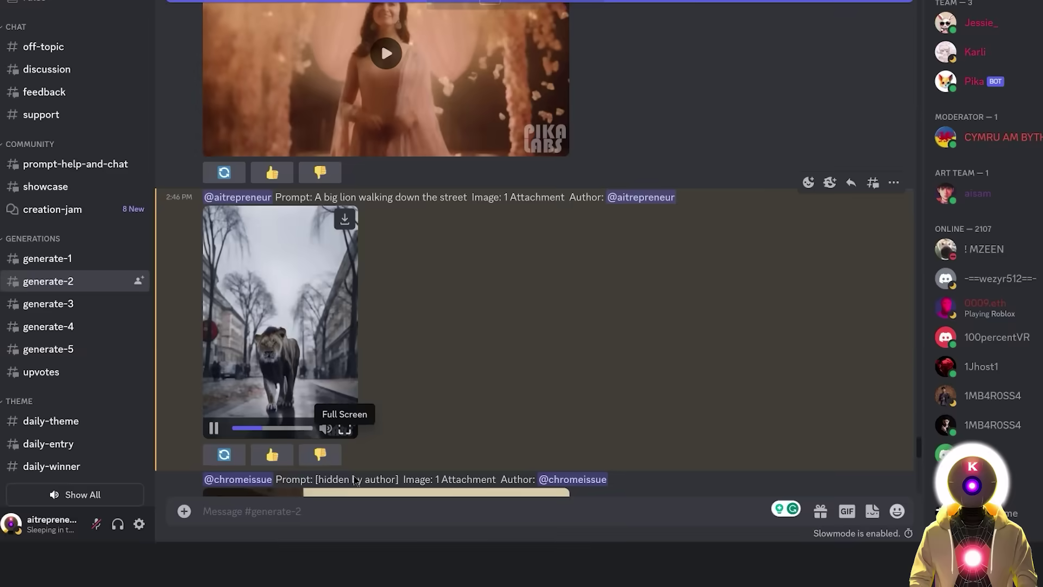
pyautogui.click(345, 476)
pyautogui.click(582, 347)
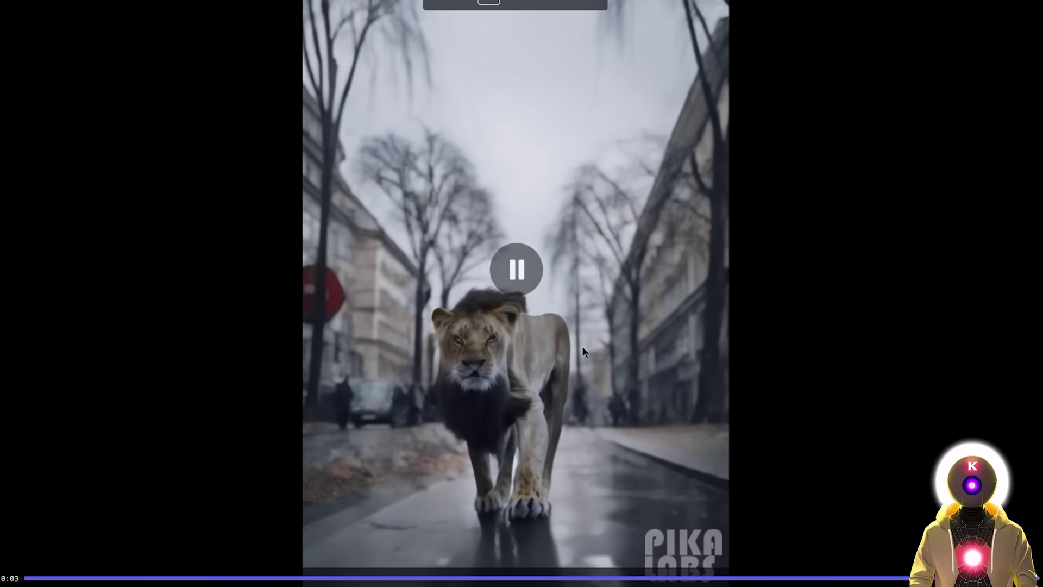
pyautogui.click(592, 293)
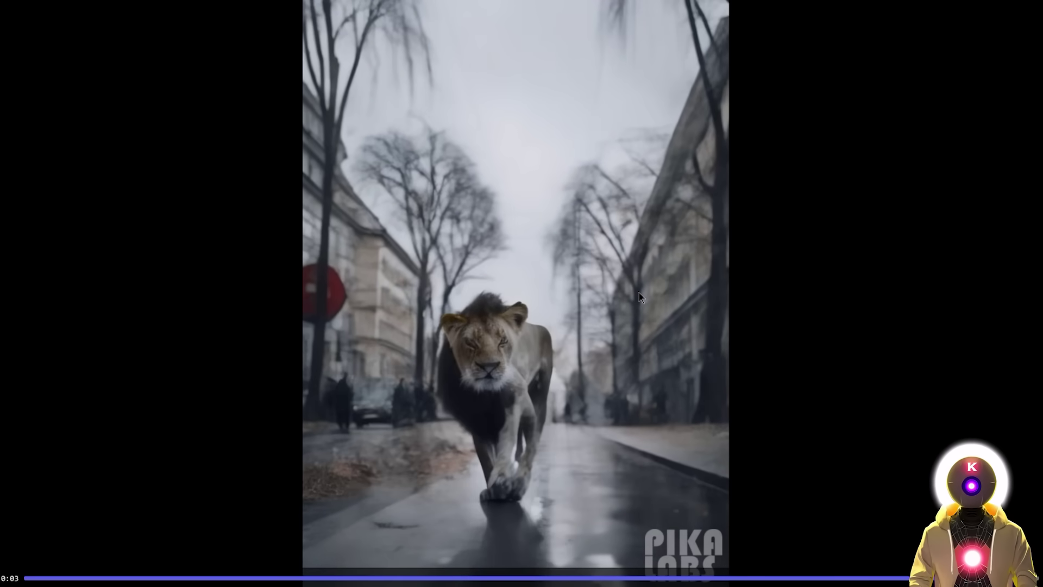
pyautogui.press('Escape')
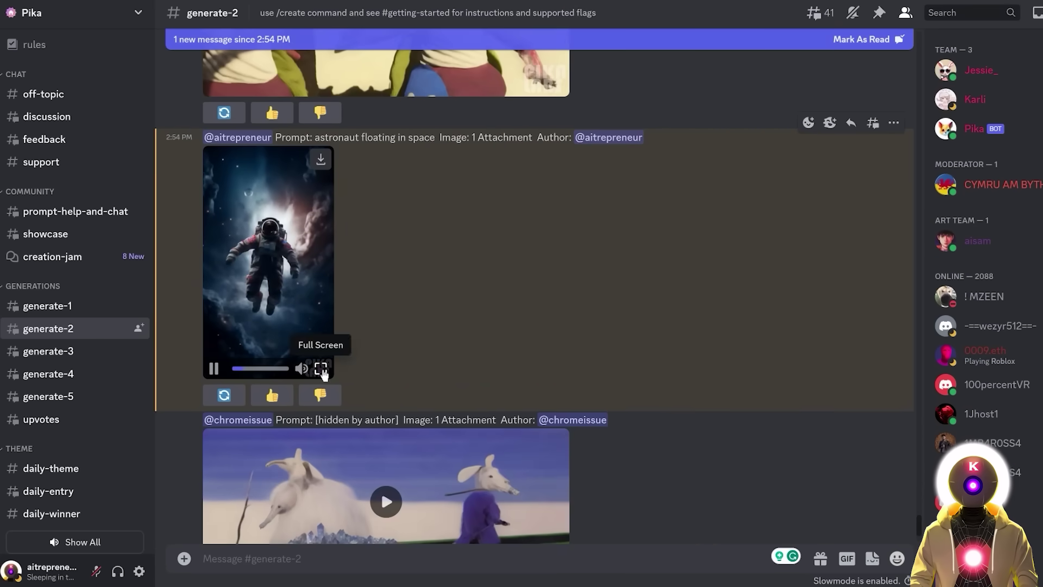
# Watch the astronaut video full screen, then play the pig, anteater, walking boy and buddhist monk videos.
pyautogui.click(321, 370)
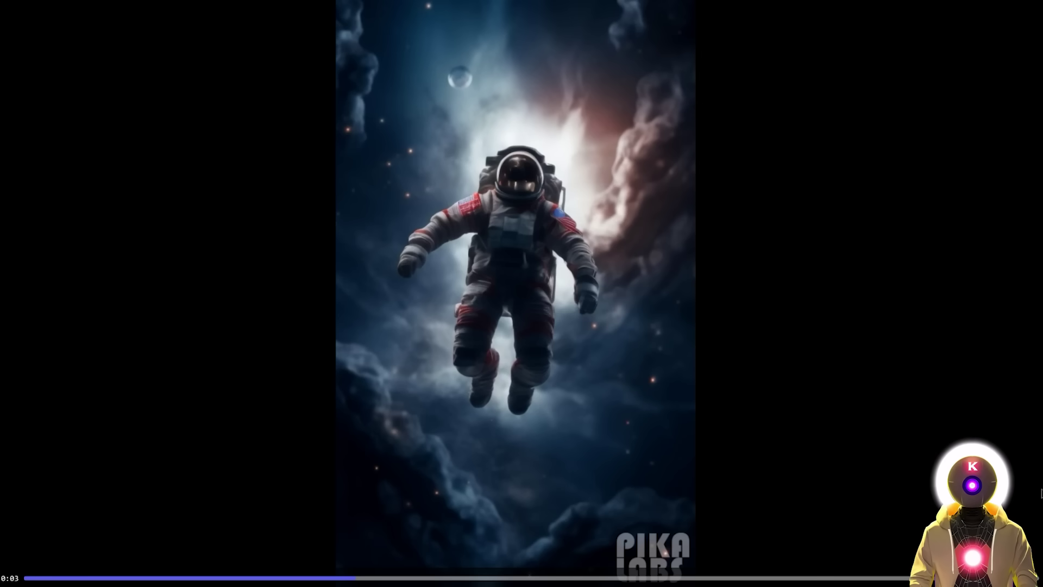
pyautogui.press('Escape')
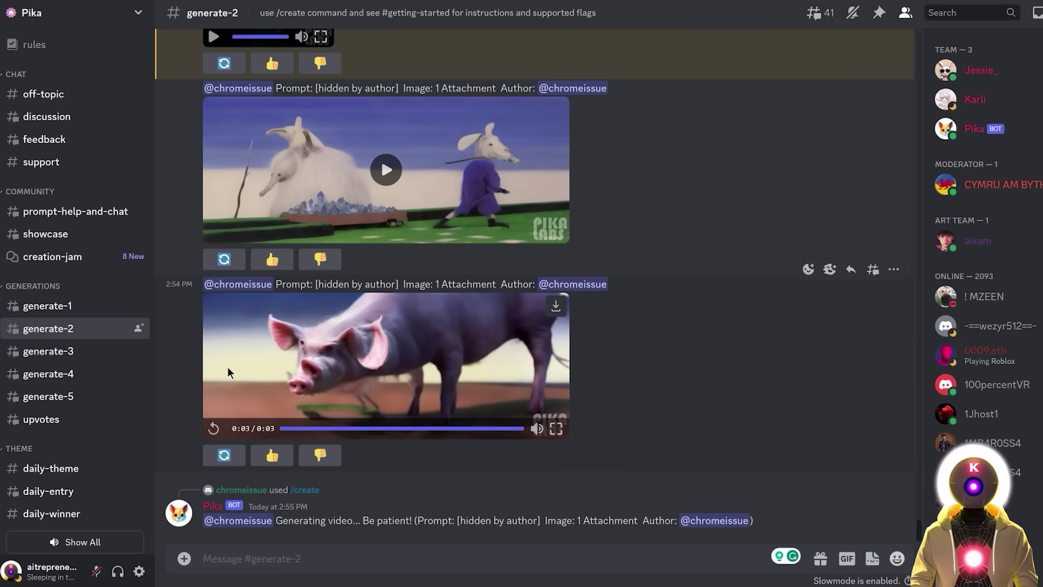
pyautogui.click(227, 366)
pyautogui.click(559, 166)
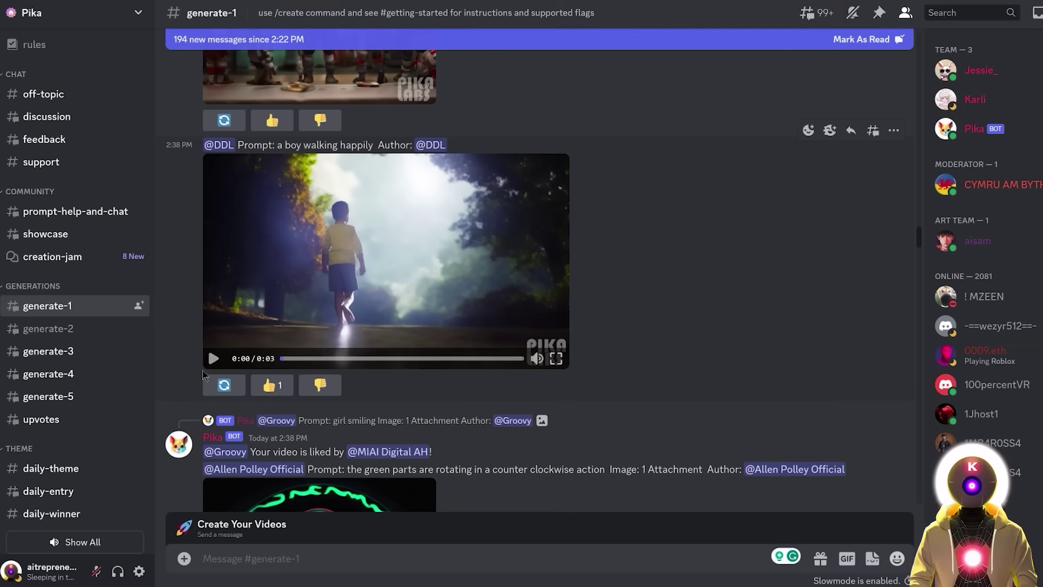
pyautogui.click(213, 358)
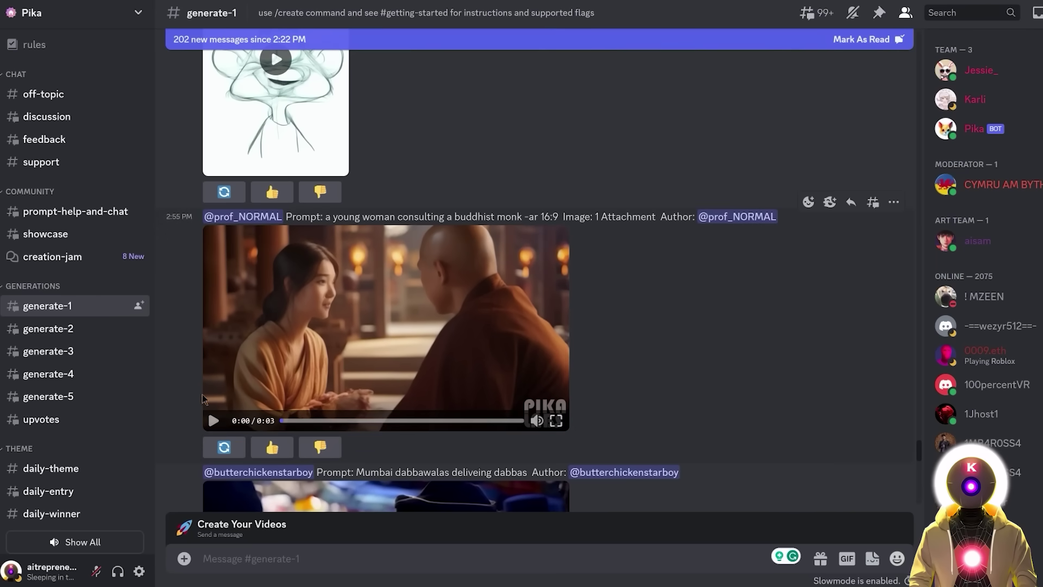
pyautogui.click(213, 421)
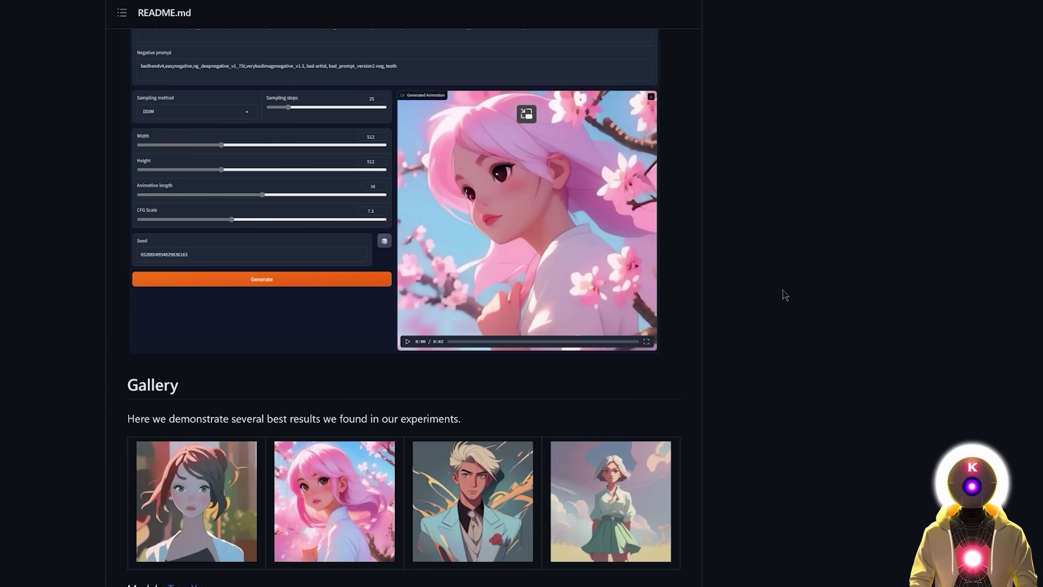
# Scroll through the AnimateDiff README gallery and back up to the repository's file list.
pyautogui.scroll(-3, 784, 293)
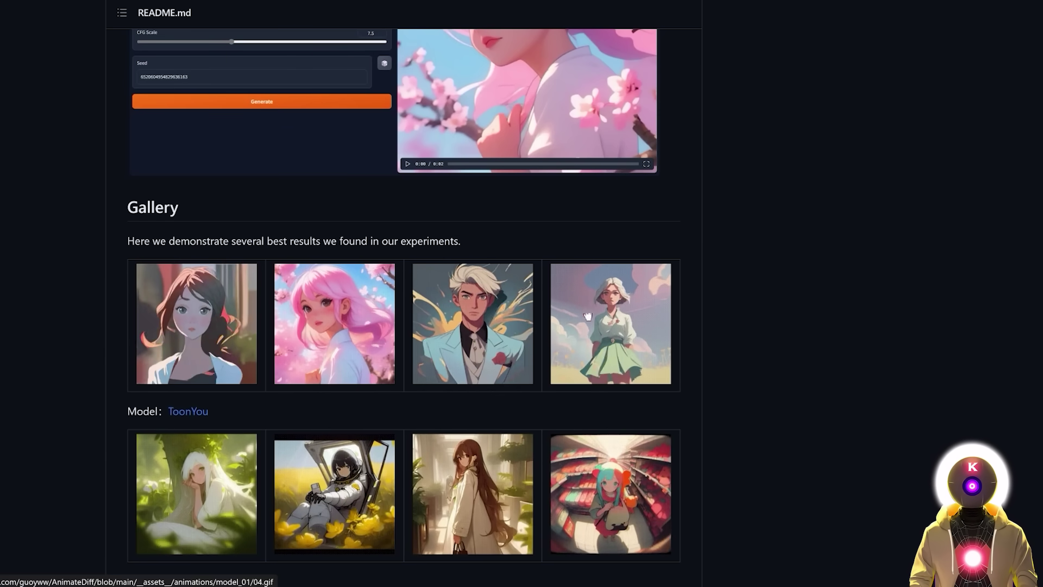
pyautogui.scroll(-9, 791, 373)
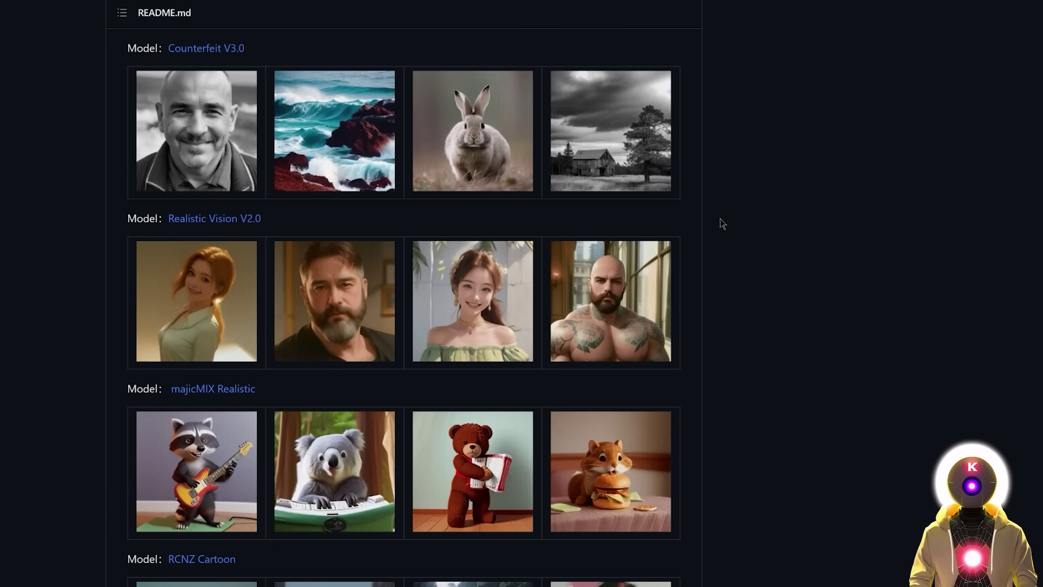
pyautogui.scroll(20, 573, 195)
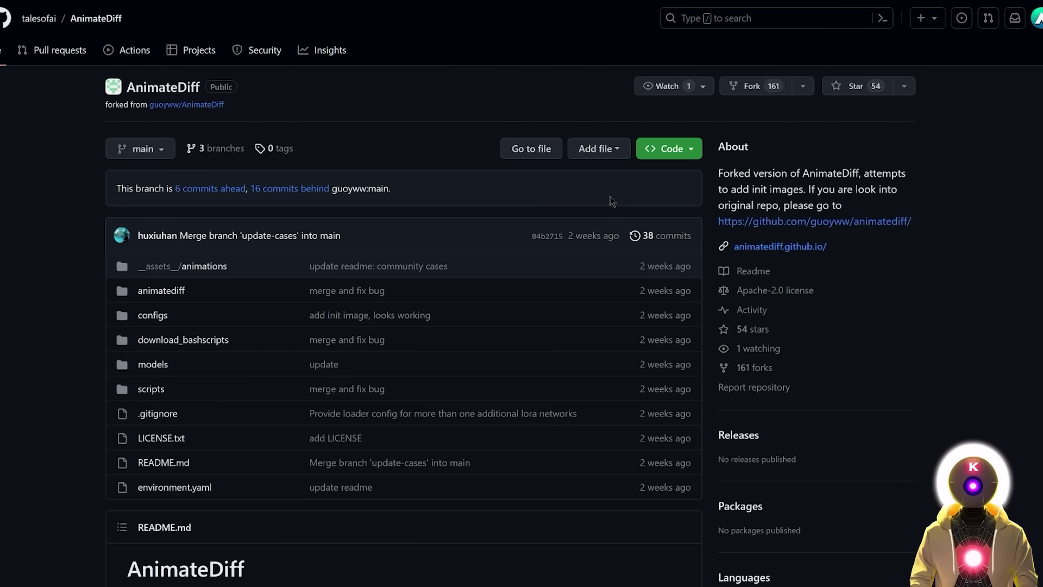
# Browse the AnimateDiff README setup and model gallery, from ToonYou through FilmVelvia to Community Cases.
pyautogui.scroll(-7, 618, 198)
pyautogui.scroll(-6, 603, 198)
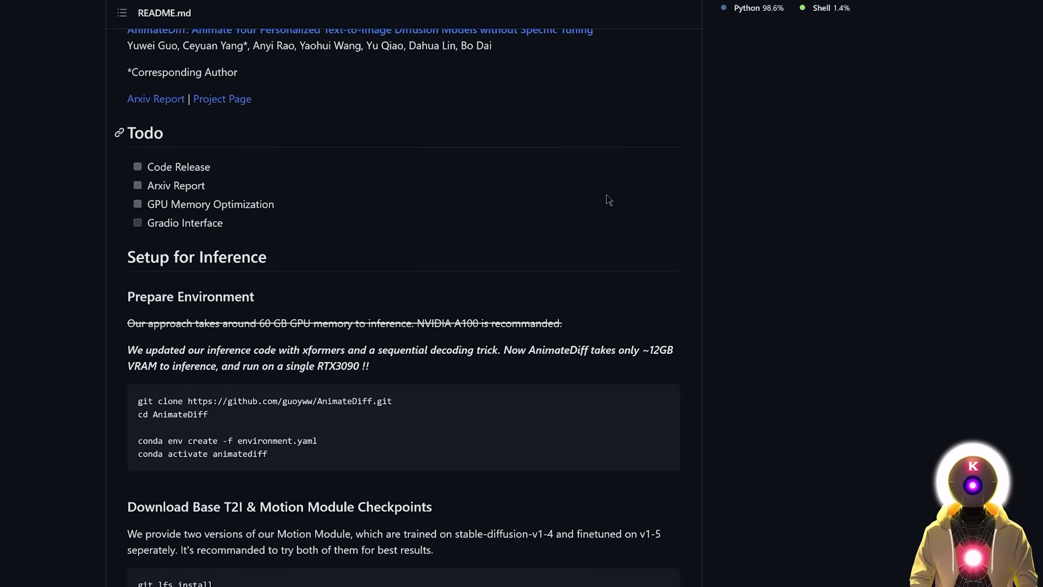
pyautogui.scroll(12, 706, 269)
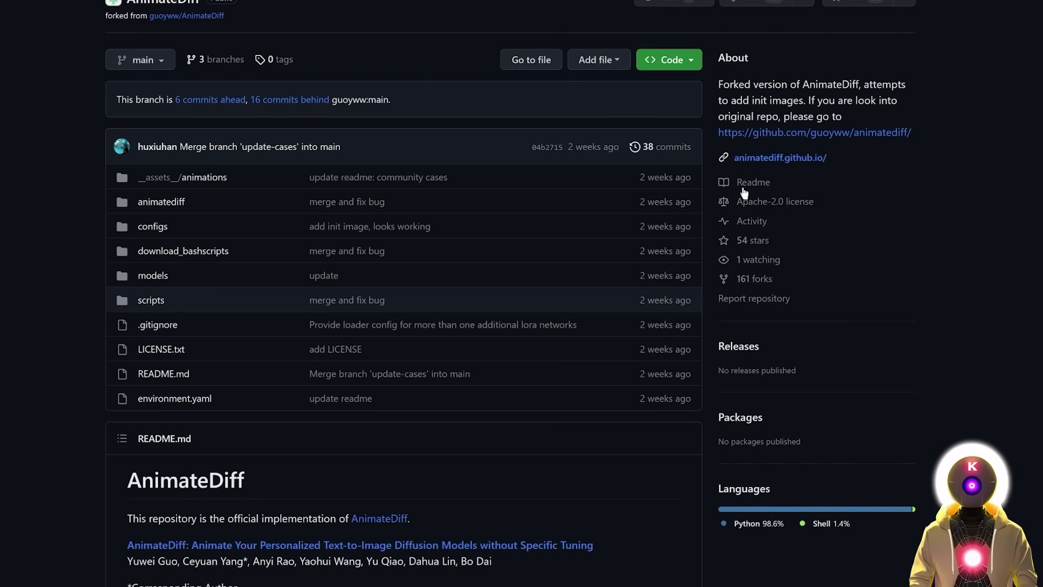
pyautogui.scroll(-15, 741, 235)
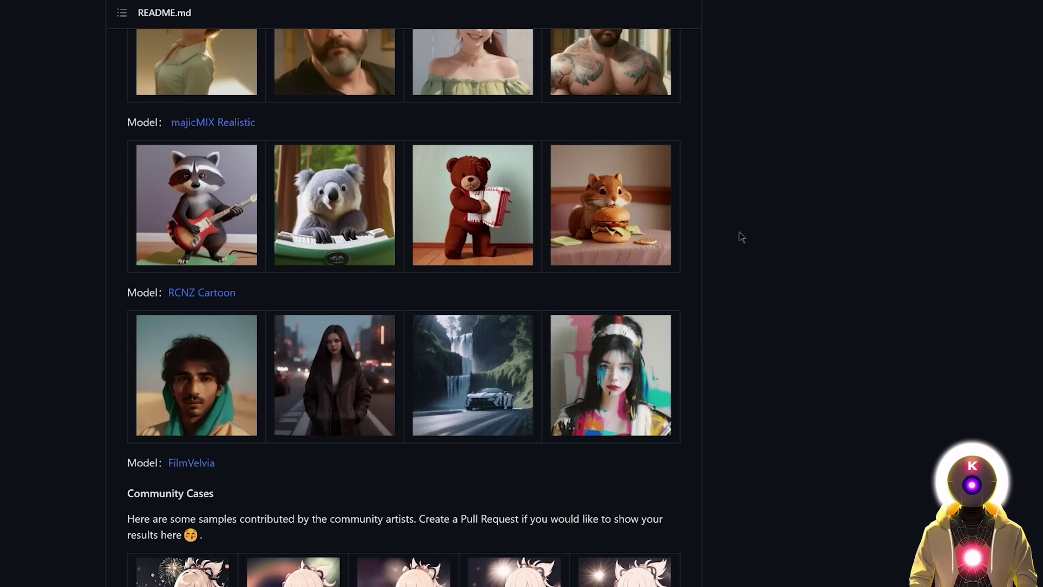
pyautogui.scroll(3, 740, 235)
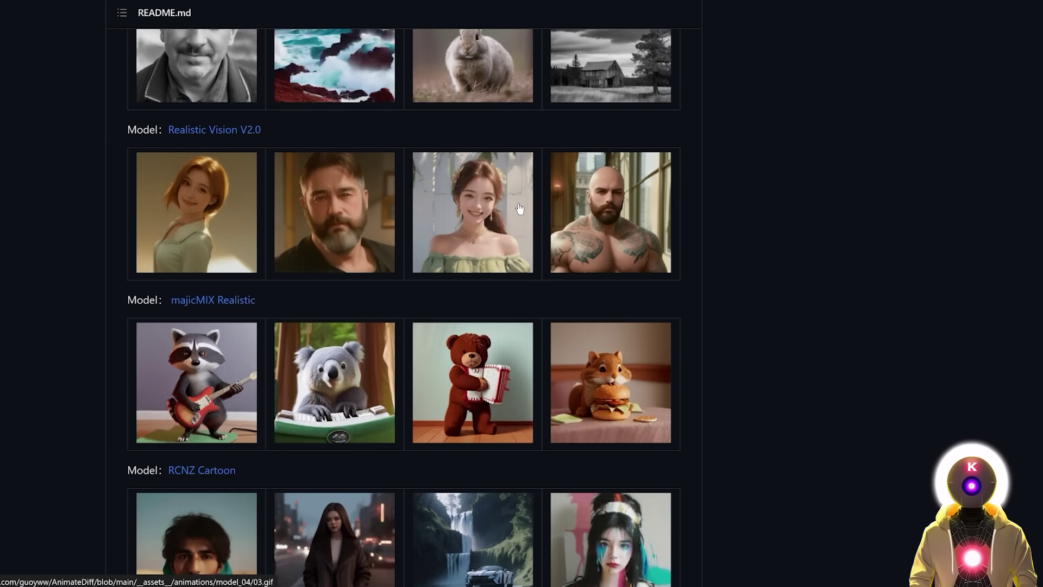
pyautogui.scroll(2, 747, 258)
pyautogui.scroll(10, 753, 265)
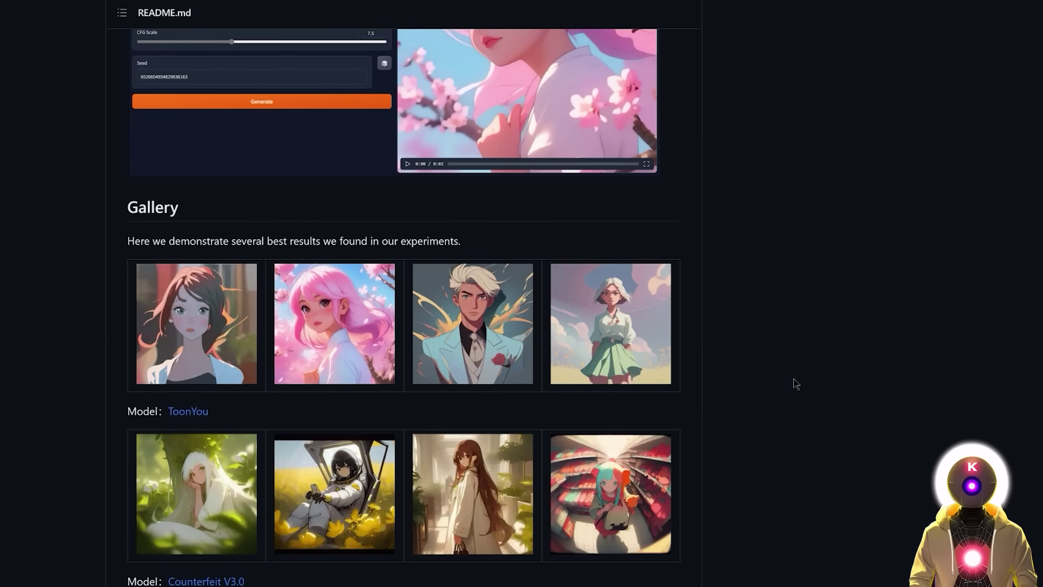
pyautogui.scroll(-3, 584, 319)
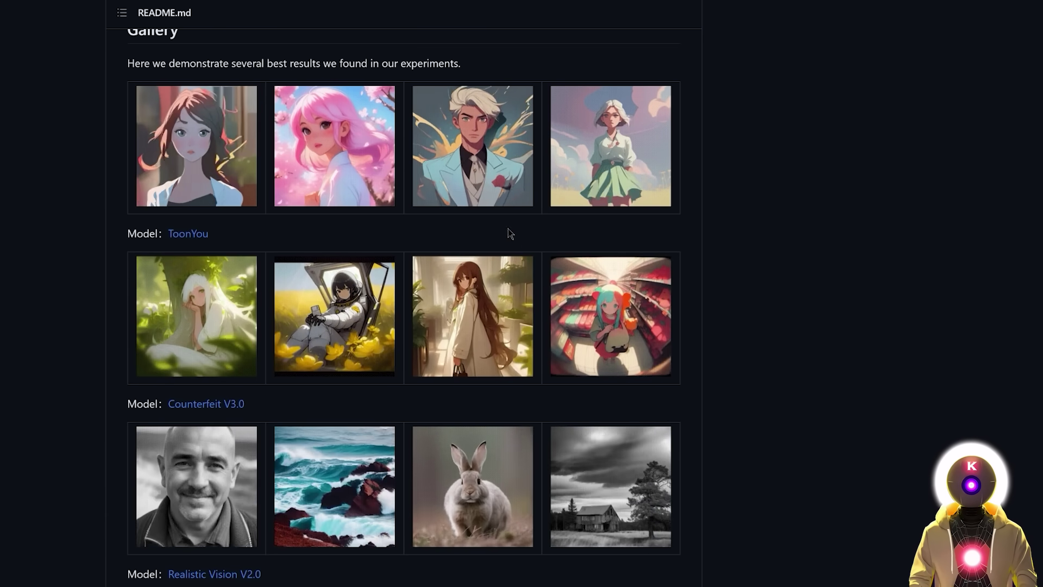
pyautogui.scroll(-5, 547, 233)
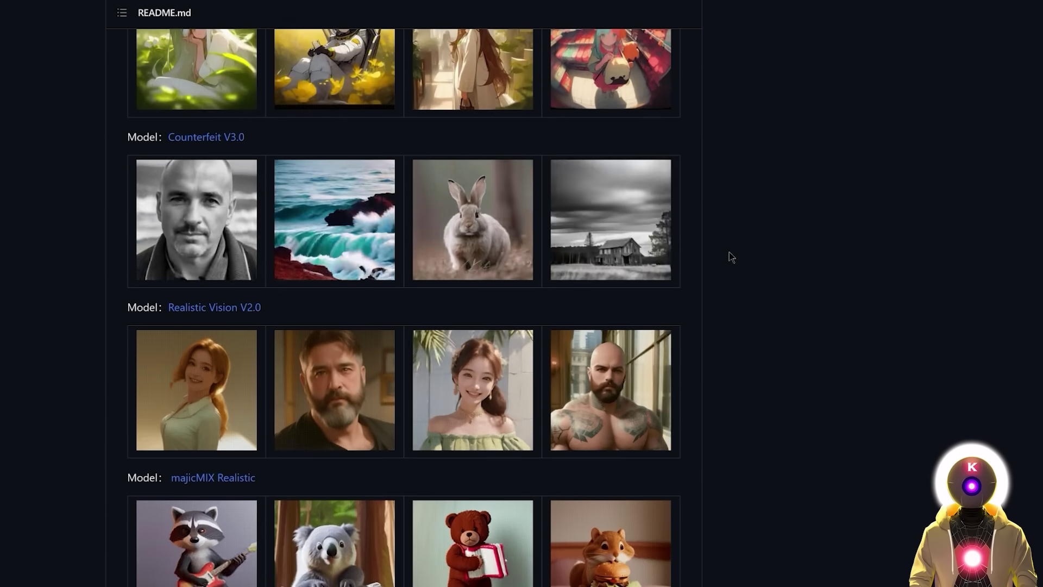
pyautogui.scroll(-8, 729, 253)
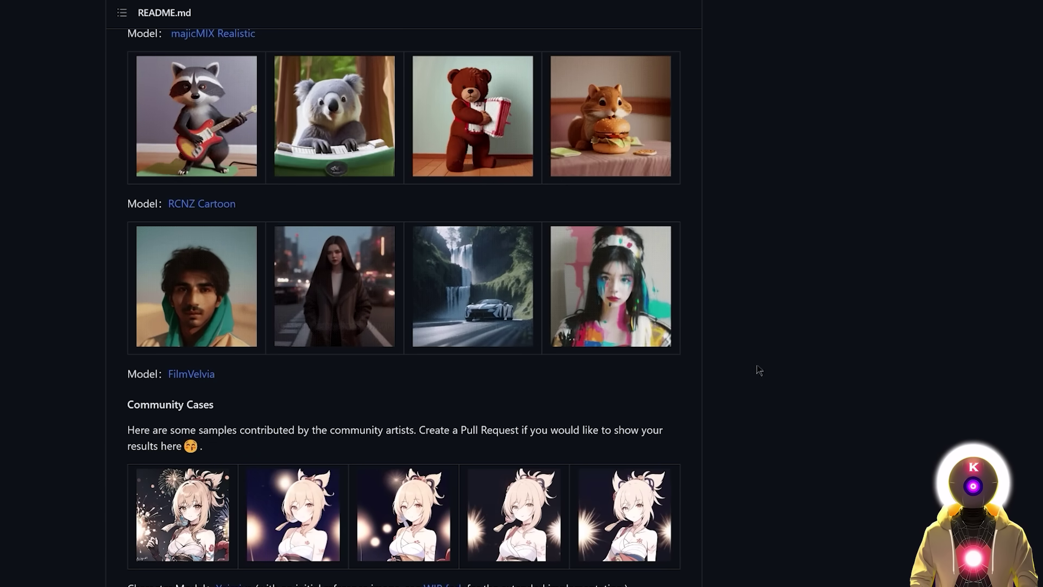